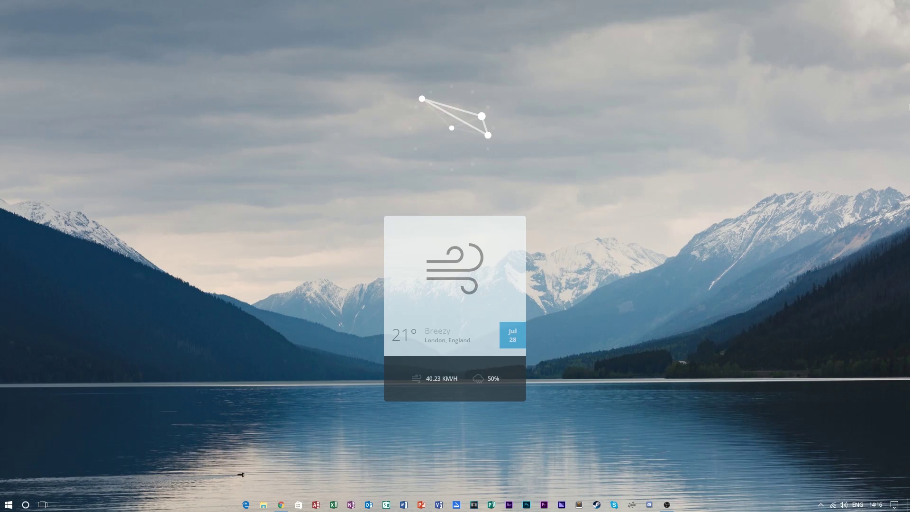
Check the Windows version with winver, then close the version window
{"action": "key", "text": "super+r"}
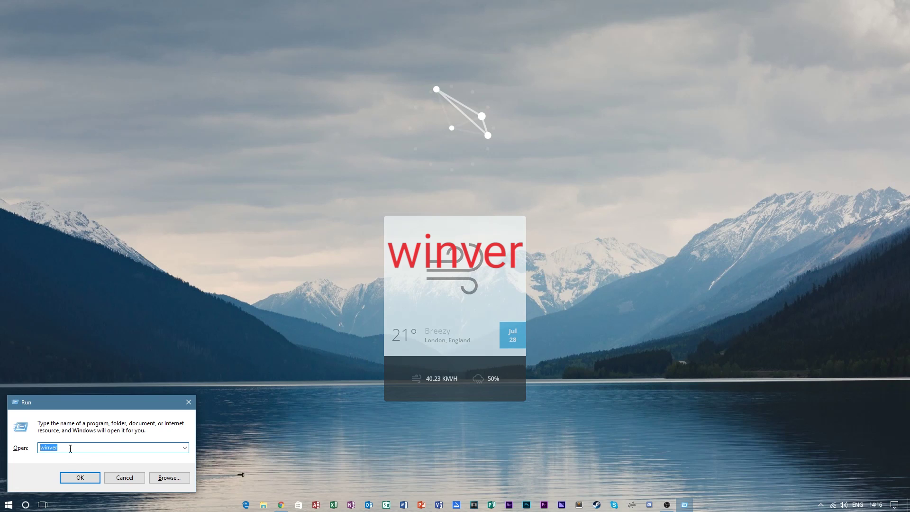
{"action": "left_click", "coordinate": [83, 477]}
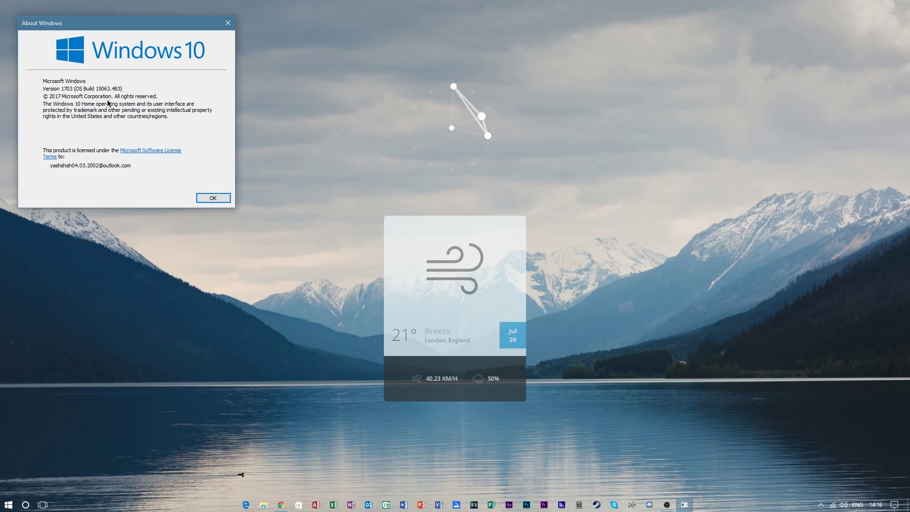
{"action": "left_click", "coordinate": [207, 197]}
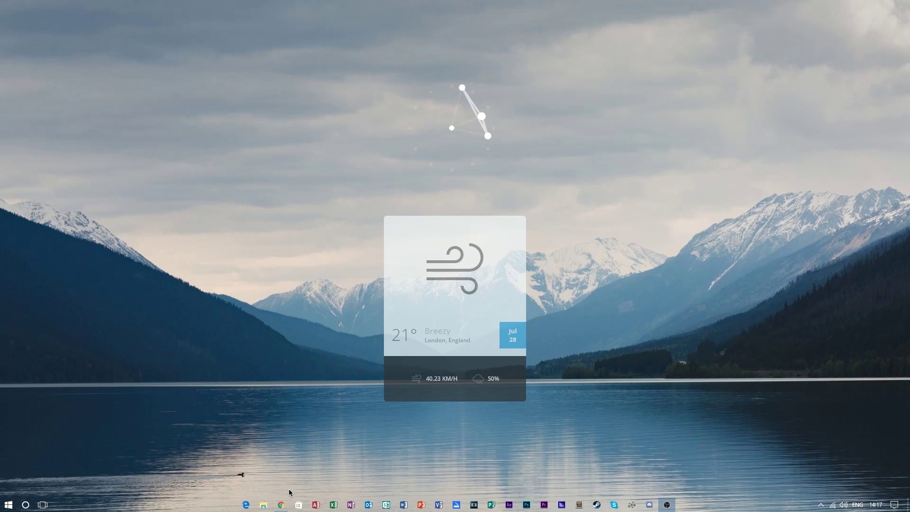
Download the 64-bit Aero Glass 1.5.3 package and 64-bit build 904, then view schedule.bat
{"action": "left_click", "coordinate": [282, 505]}
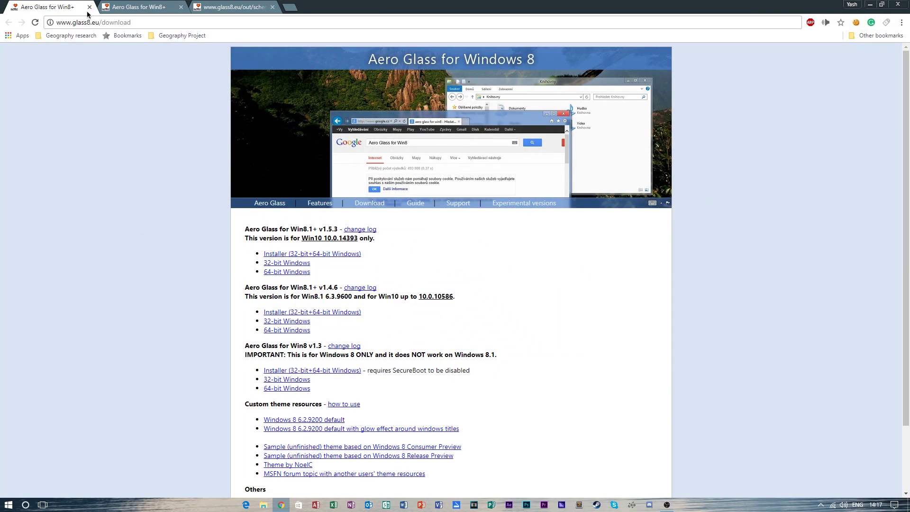
{"action": "left_click", "coordinate": [296, 274]}
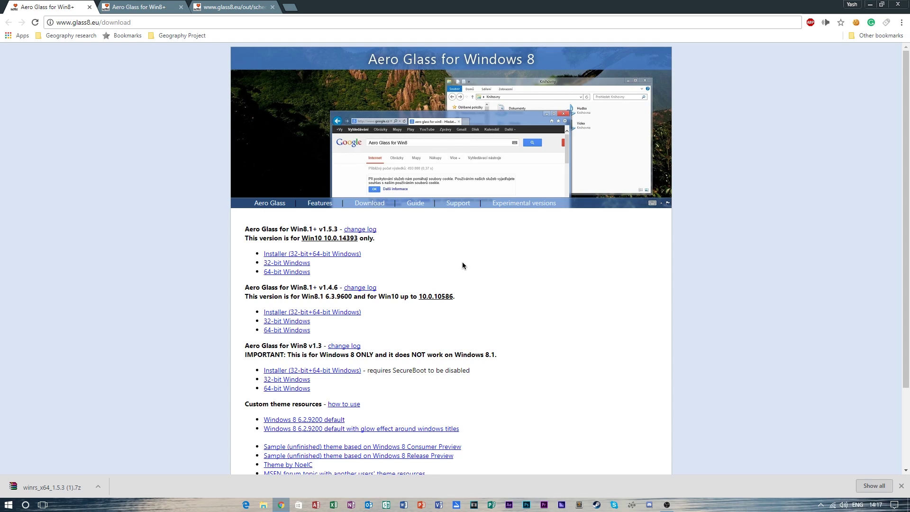
{"action": "left_click", "coordinate": [161, 4]}
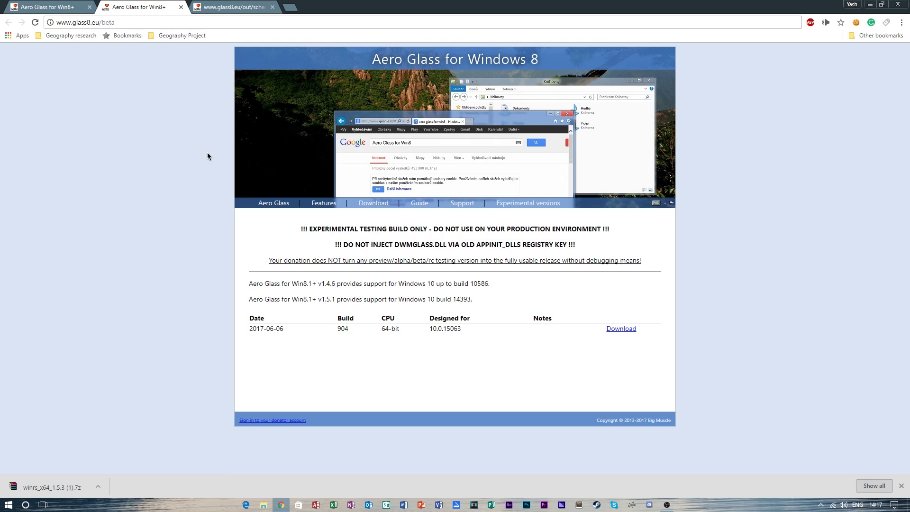
{"action": "left_click", "coordinate": [623, 329]}
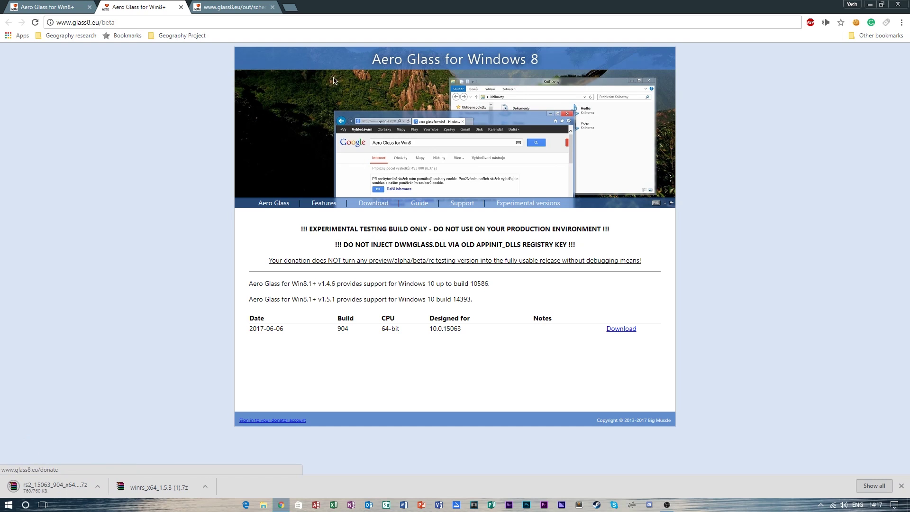
{"action": "left_click", "coordinate": [233, 6]}
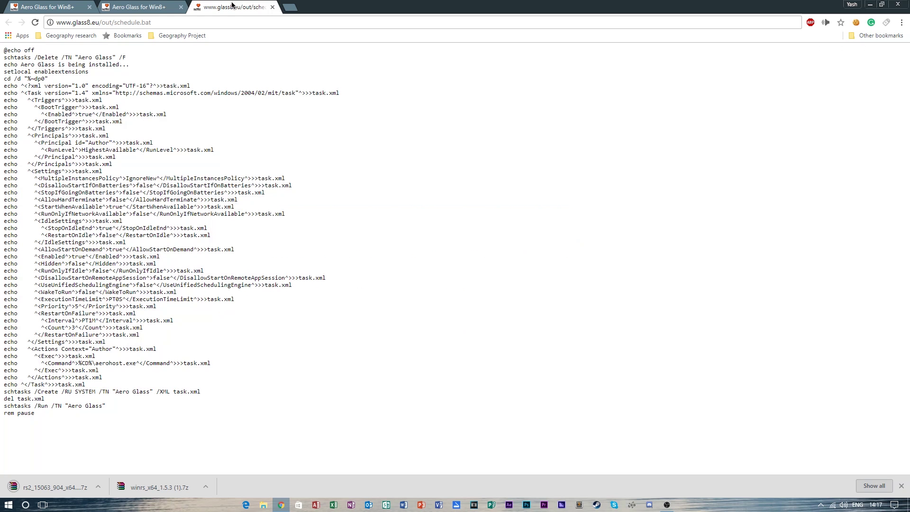
Save the script page into Downloads as schedule.bat, with type All Files instead of .txt
{"action": "right_click", "coordinate": [170, 96]}
{"action": "left_click", "coordinate": [198, 141]}
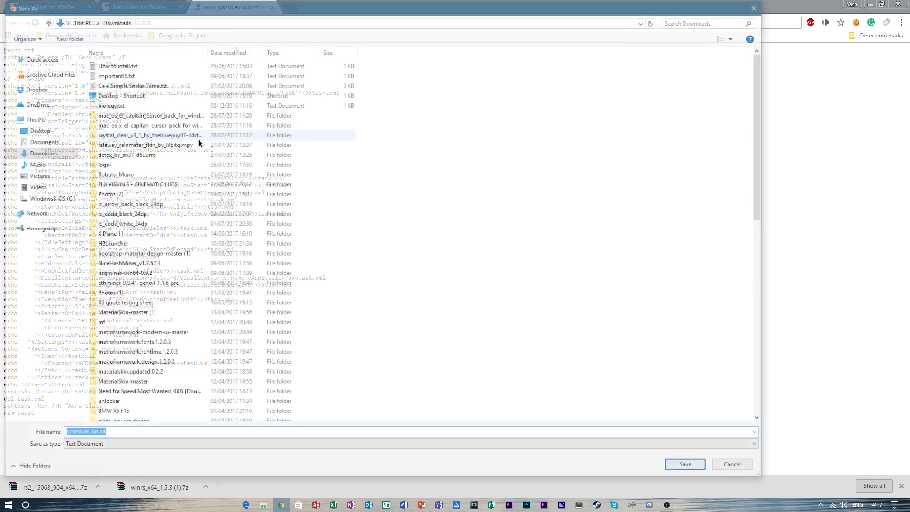
{"action": "left_click", "coordinate": [119, 436]}
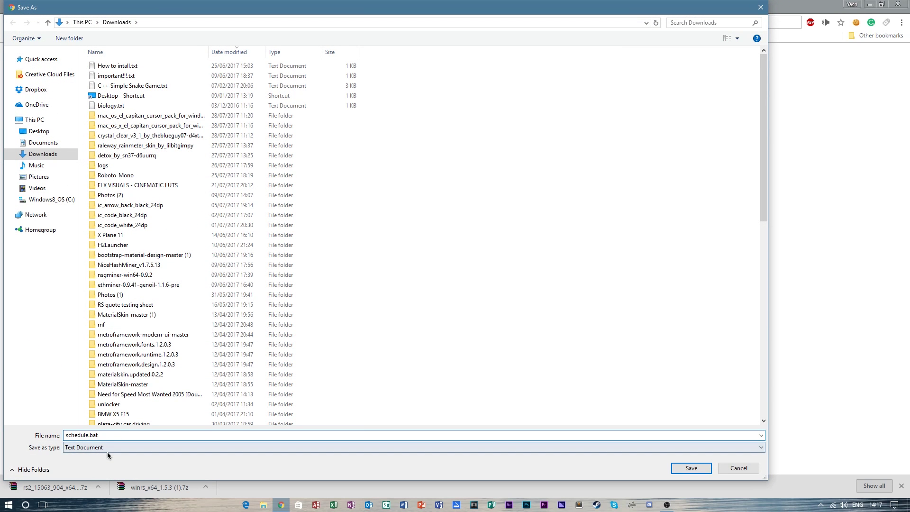
{"action": "left_click", "coordinate": [107, 451]}
{"action": "left_click", "coordinate": [103, 461]}
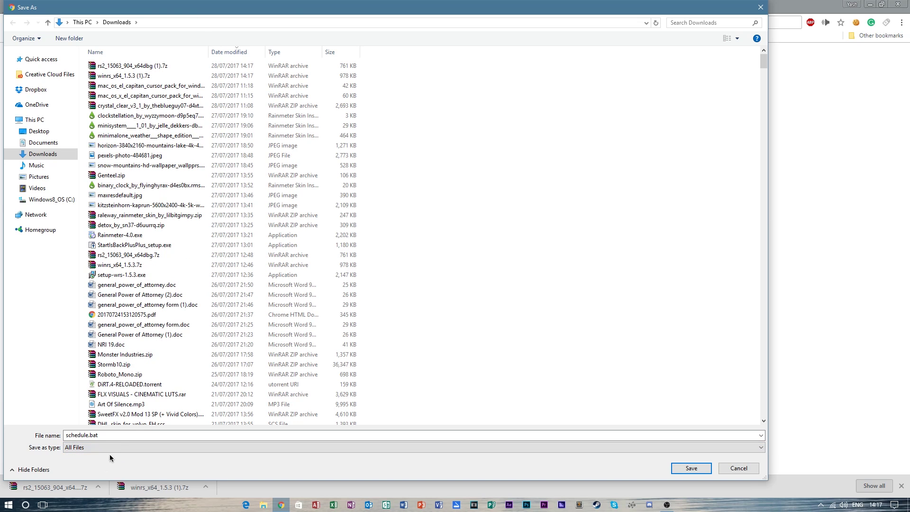
{"action": "left_click", "coordinate": [703, 468]}
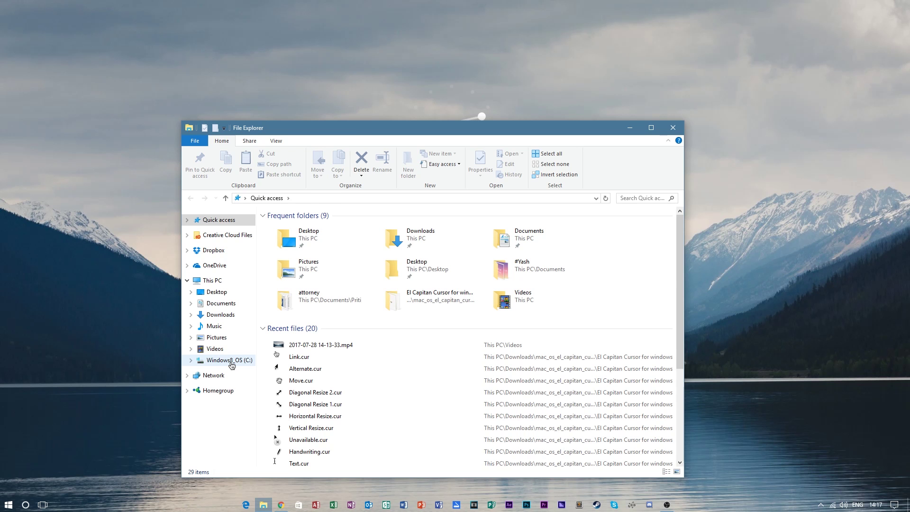
Create a new folder named 'Aero Glass 2' at the root of Windows8_OS (C:)
{"action": "left_click", "coordinate": [232, 362]}
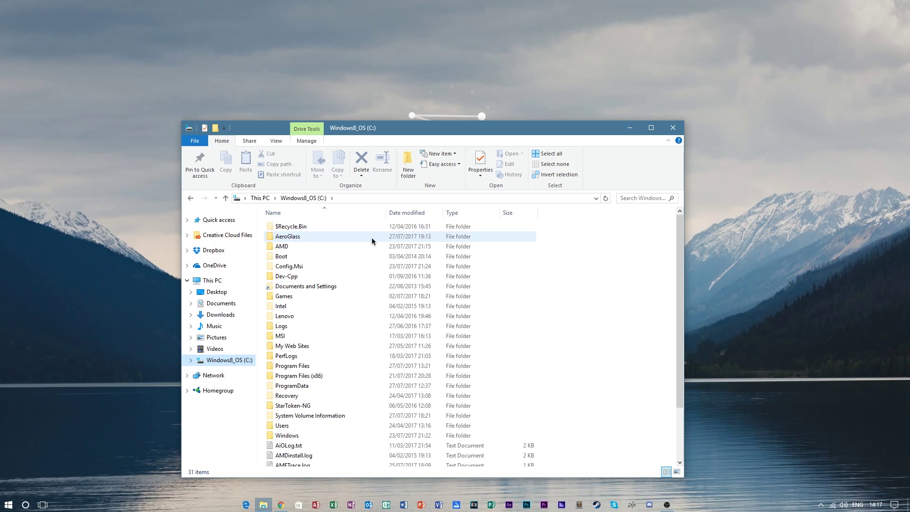
{"action": "right_click", "coordinate": [567, 242]}
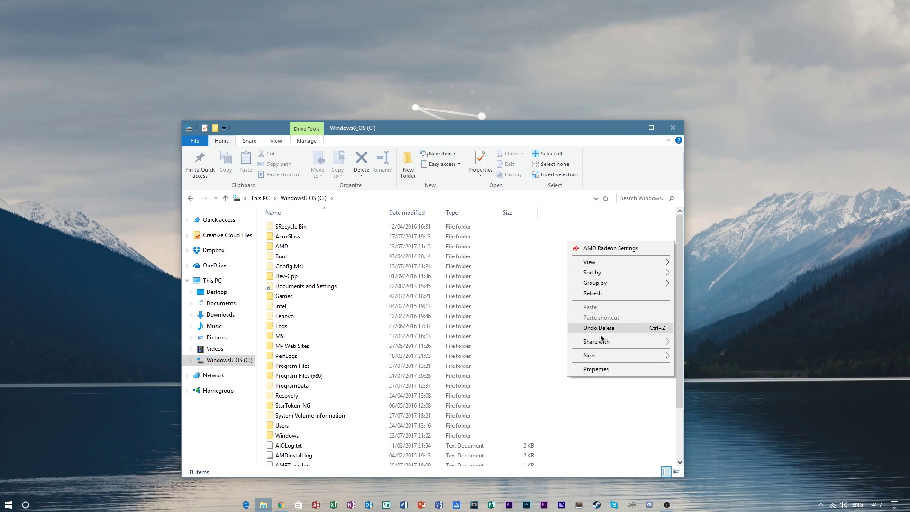
{"action": "mouse_move", "coordinate": [616, 355]}
{"action": "left_click", "coordinate": [690, 356]}
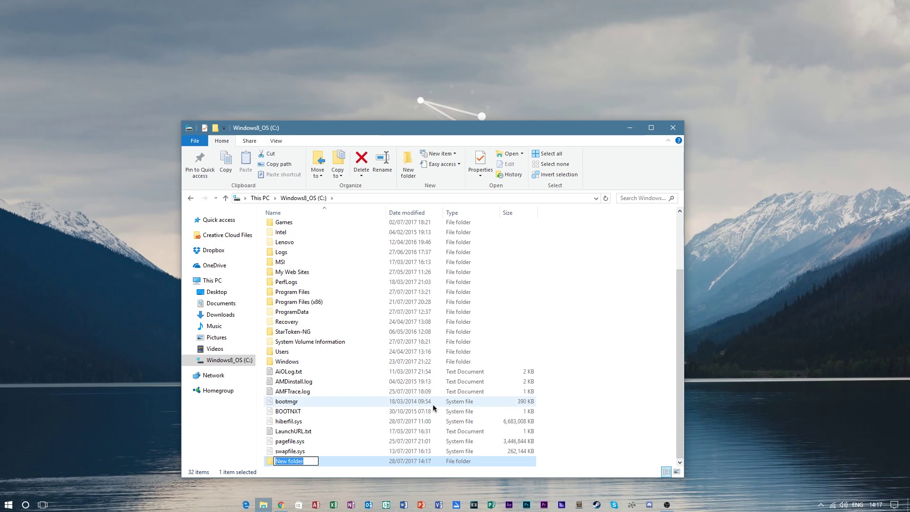
{"action": "type", "text": "Aero Gla"}
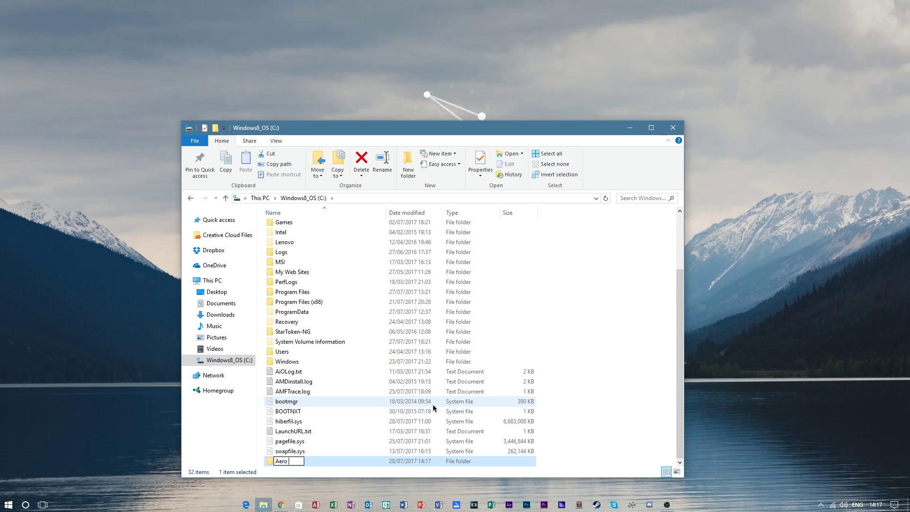
{"action": "type", "text": "ss"}
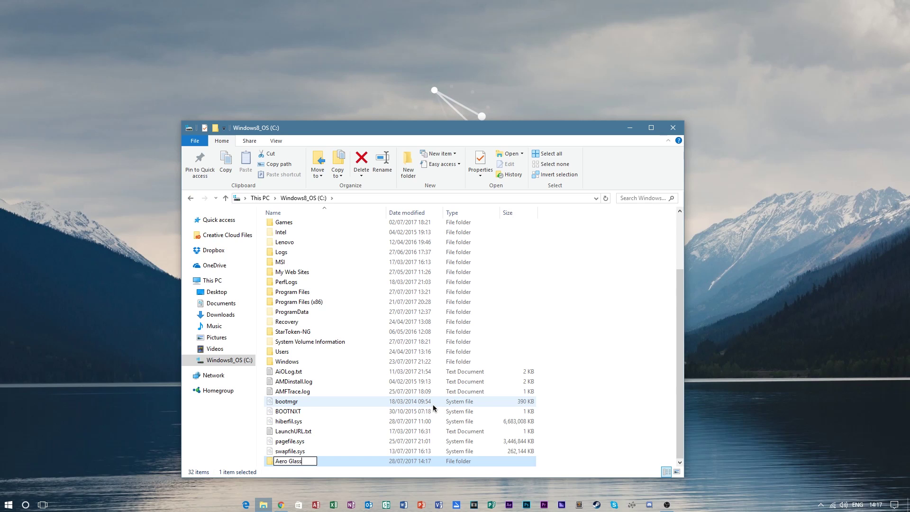
{"action": "type", "text": " 2"}
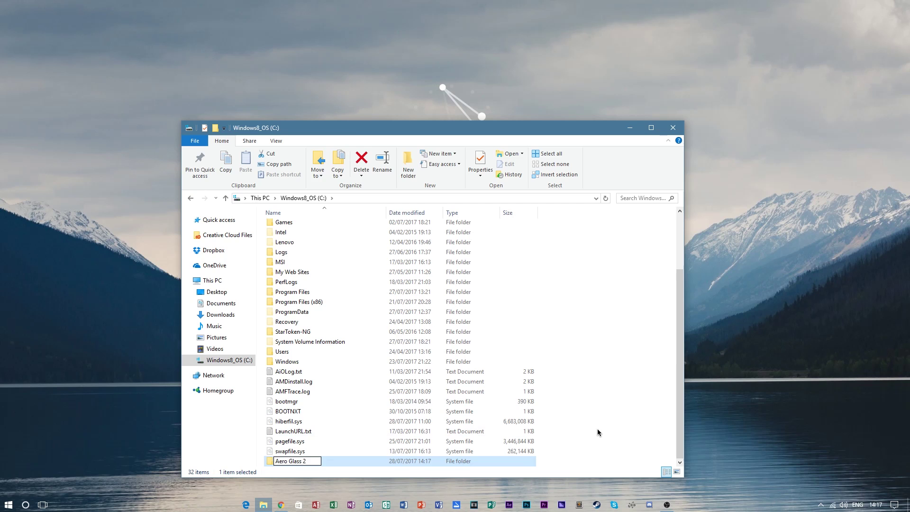
{"action": "left_click", "coordinate": [572, 423]}
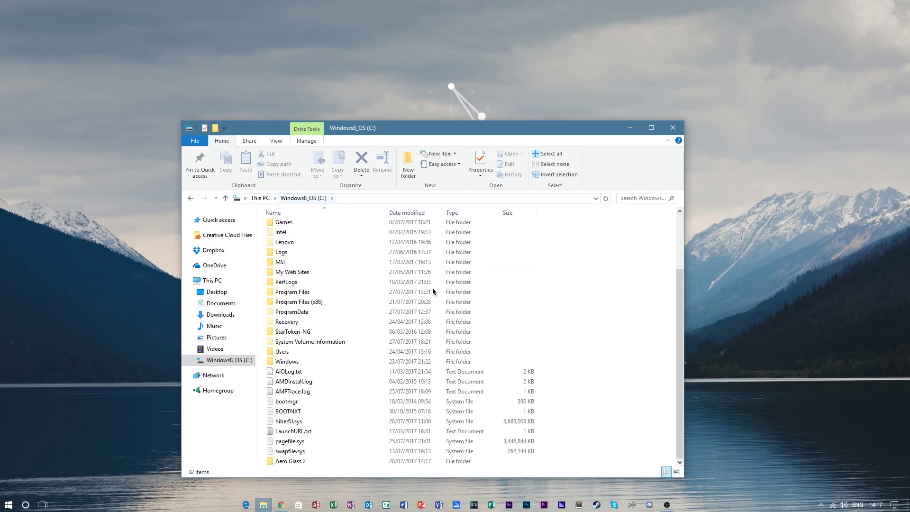
Open Aero Glass 2, a second window on Downloads, and the winrs_x64_1.5.3 (1).7z archive
{"action": "double_click", "coordinate": [312, 462]}
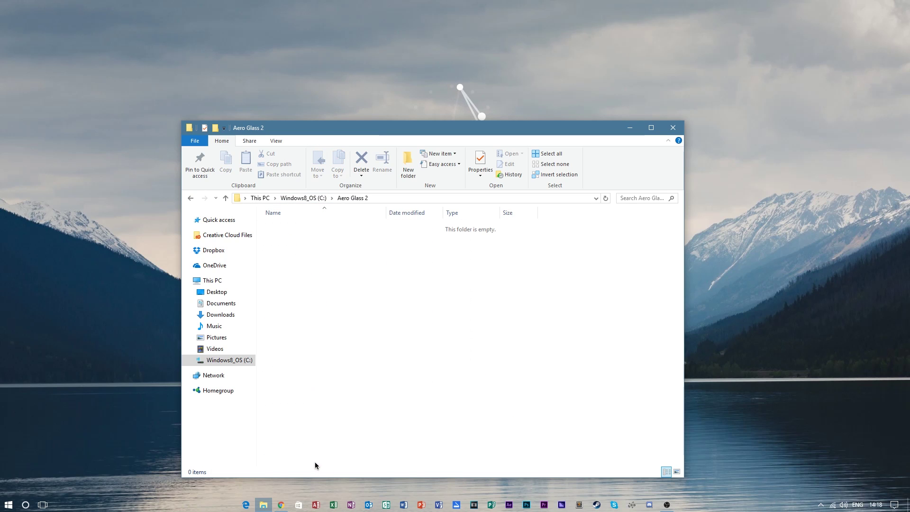
{"action": "key", "text": "ctrl+n"}
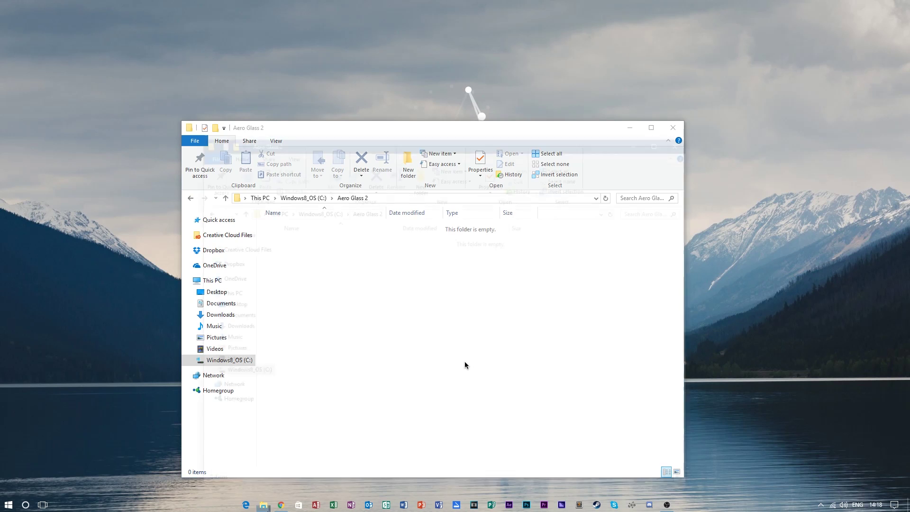
{"action": "left_click_drag", "start_coordinate": [411, 143], "coordinate": [583, 110]}
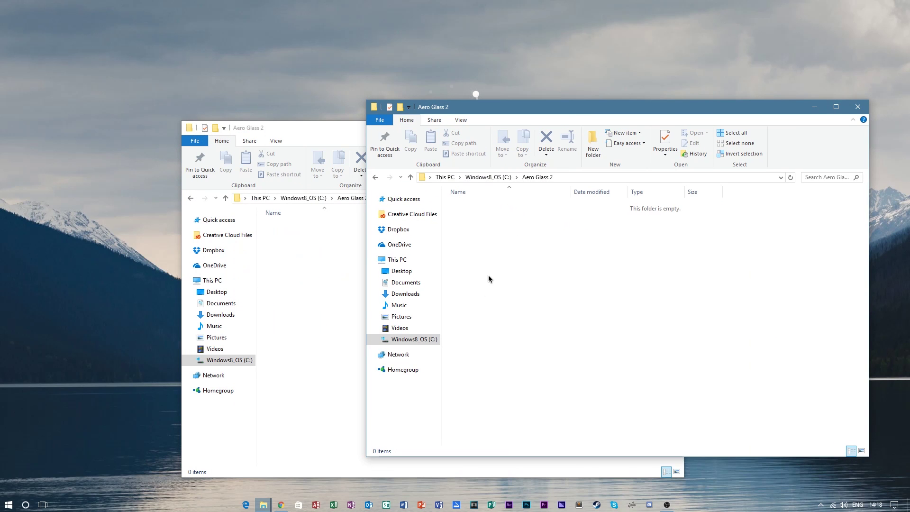
{"action": "left_click", "coordinate": [416, 296]}
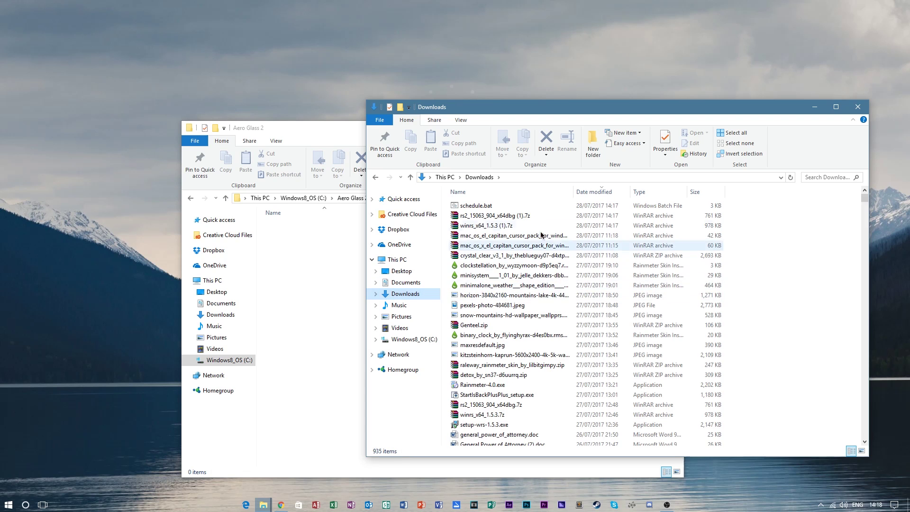
{"action": "left_click", "coordinate": [484, 231]}
{"action": "double_click", "coordinate": [483, 231]}
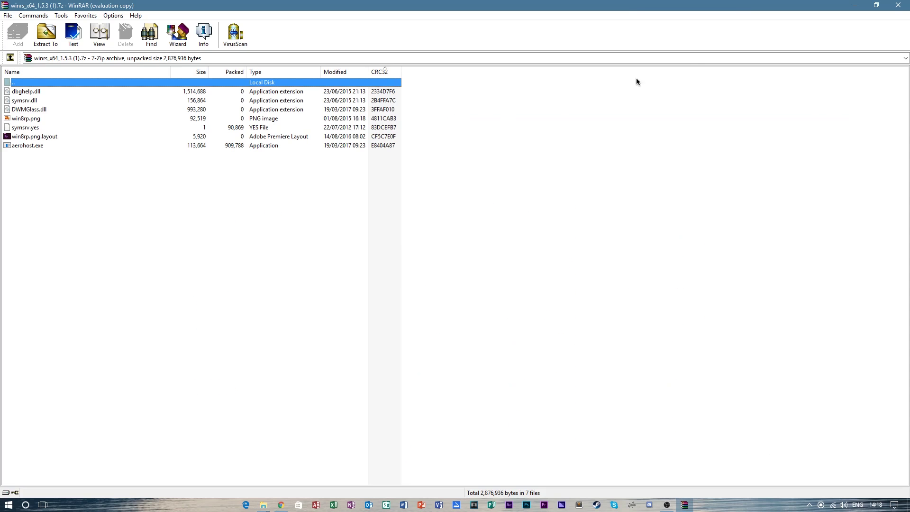
{"action": "double_click", "coordinate": [636, 4]}
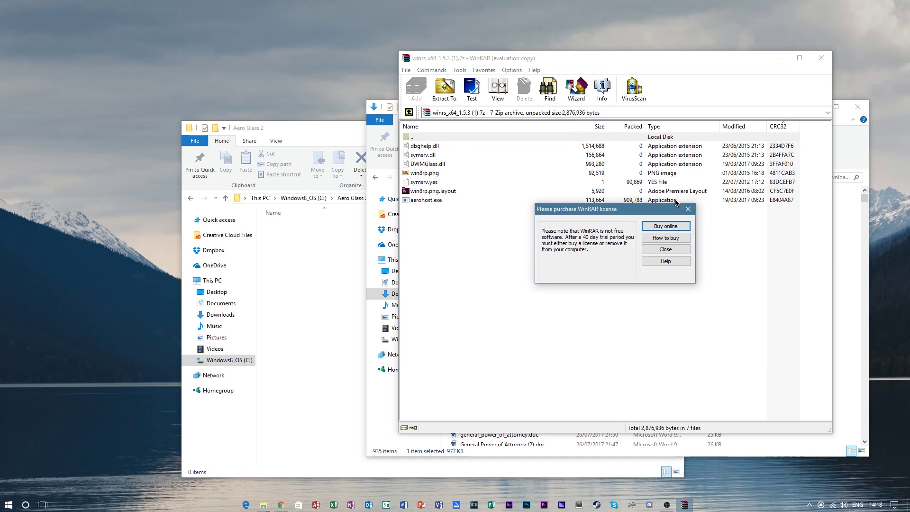
{"action": "mouse_move", "coordinate": [553, 62]}
{"action": "left_mouse_down"}
{"action": "mouse_move", "coordinate": [490, 60]}
{"action": "mouse_move", "coordinate": [555, 68]}
{"action": "left_mouse_up"}
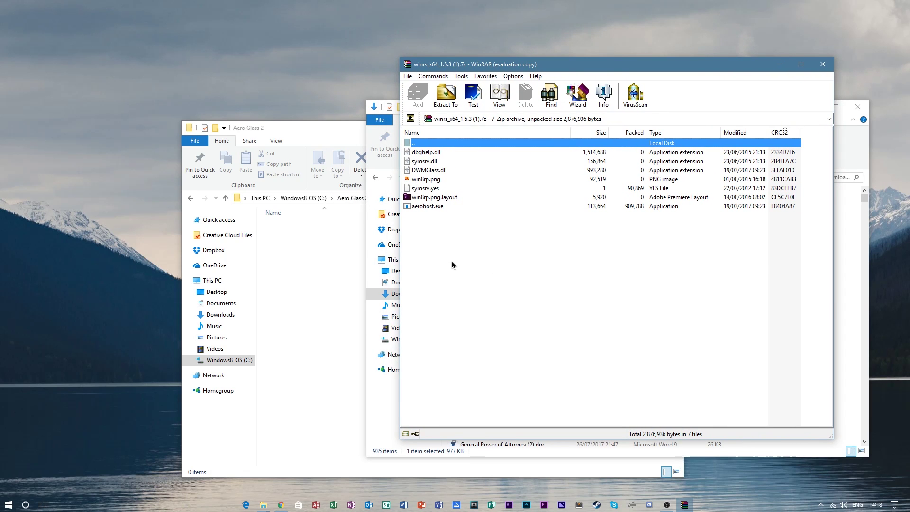
Extract all seven archive files into Aero Glass 2 and close WinRAR
{"action": "left_click_drag", "start_coordinate": [448, 262], "coordinate": [320, 245]}
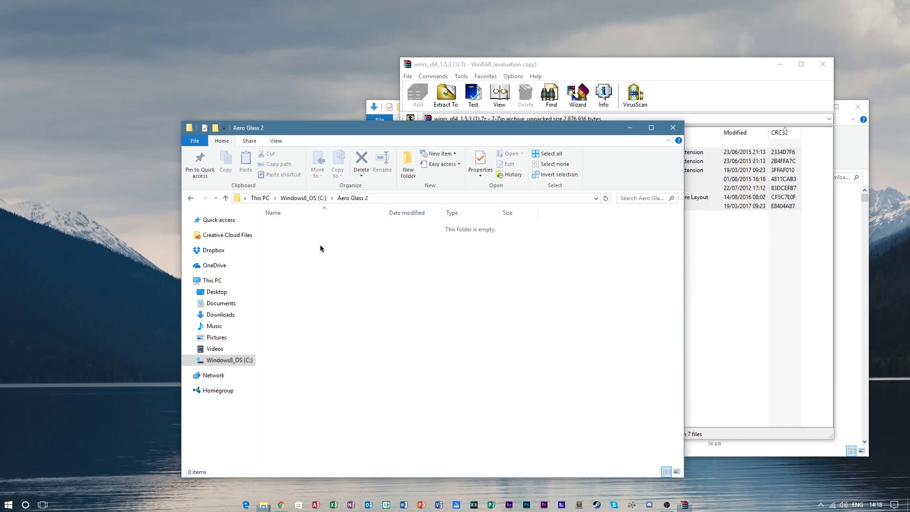
{"action": "left_click", "coordinate": [489, 404]}
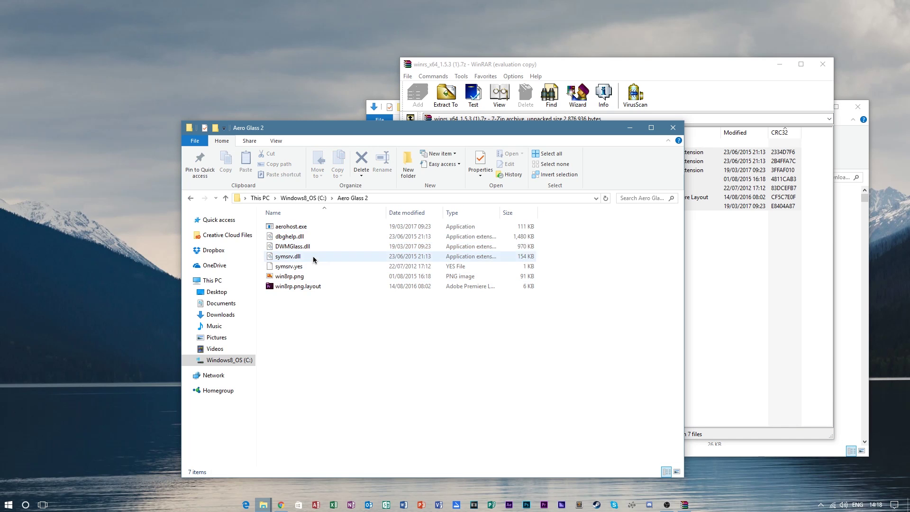
{"action": "left_click", "coordinate": [823, 67]}
{"action": "left_click", "coordinate": [781, 121]}
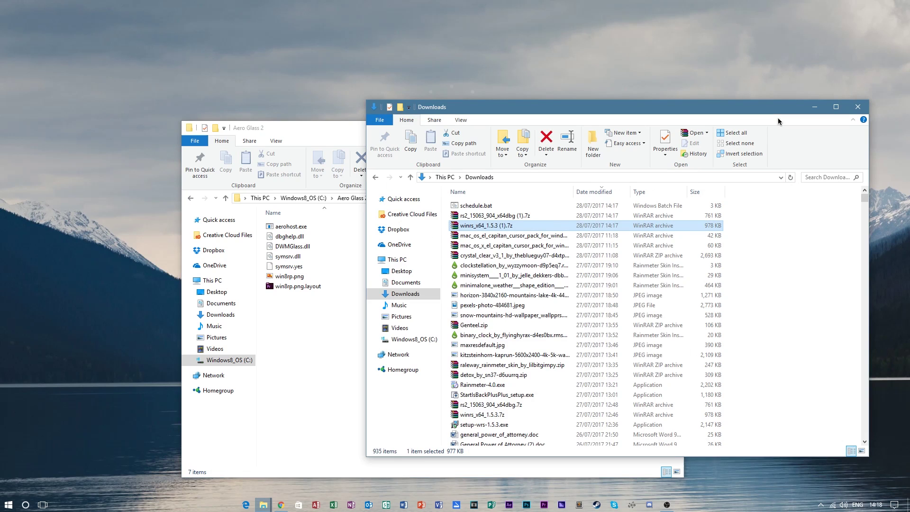
Replace DWMGlass.dll in Aero Glass 2 with the one from rs2_15063_904_x64dbg (1).7z
{"action": "double_click", "coordinate": [500, 219]}
{"action": "left_click_drag", "start_coordinate": [436, 157], "coordinate": [317, 322]}
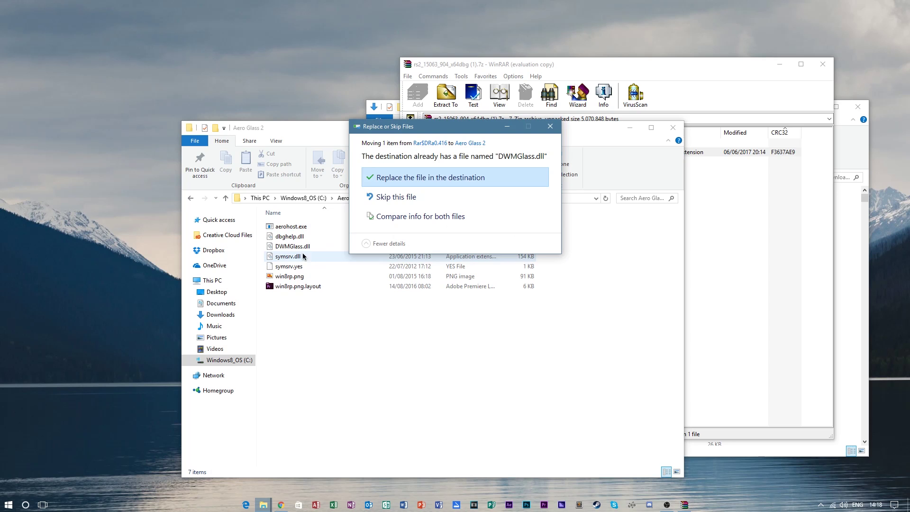
{"action": "left_click", "coordinate": [415, 178]}
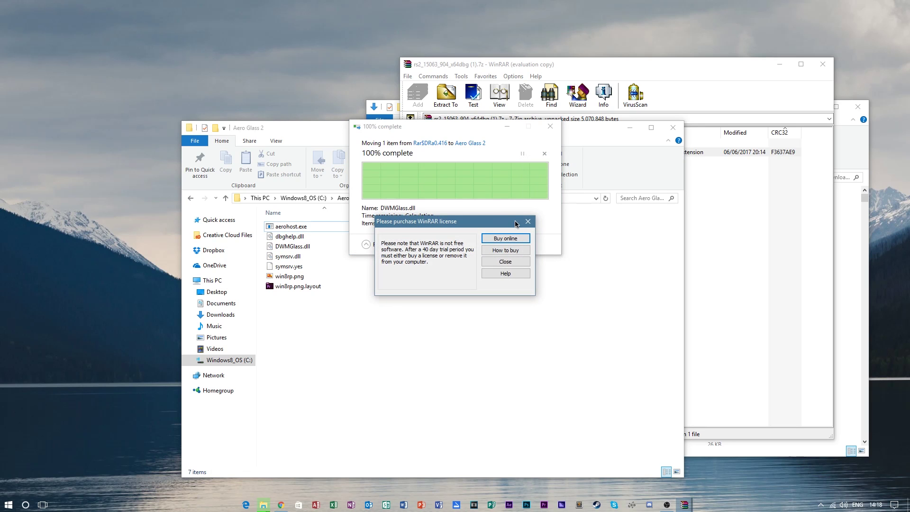
{"action": "key", "text": "Escape"}
{"action": "left_click", "coordinate": [821, 68]}
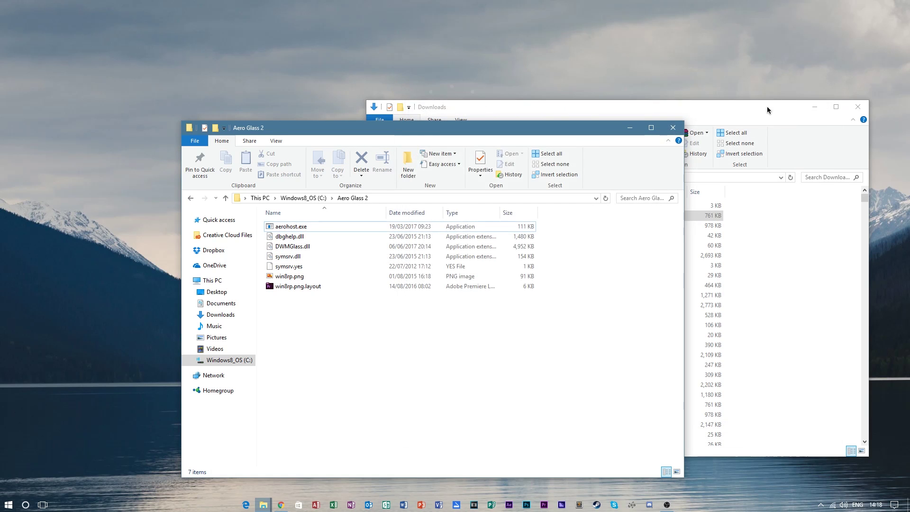
{"action": "left_click", "coordinate": [767, 106]}
Move schedule.bat from Downloads into Aero Glass 2 and close the Downloads window
{"action": "left_click_drag", "start_coordinate": [475, 206], "coordinate": [313, 328]}
{"action": "left_click", "coordinate": [357, 351]}
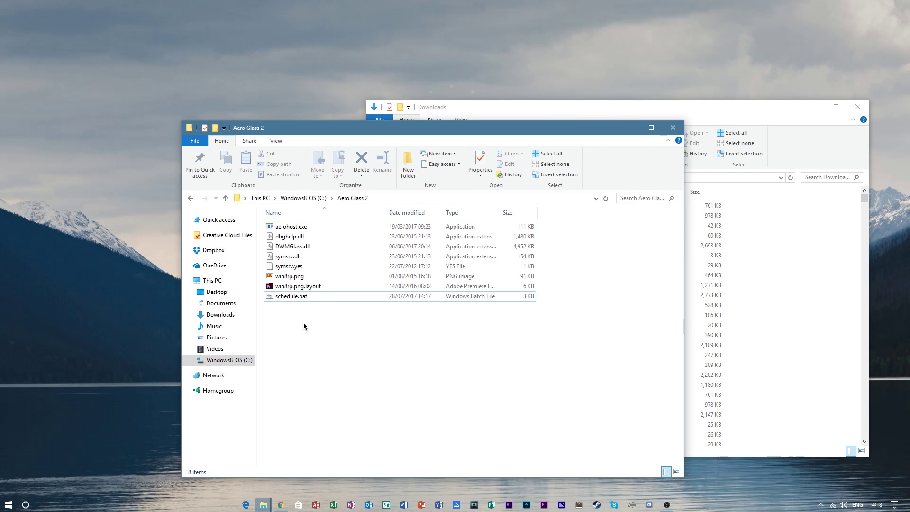
{"action": "left_click_drag", "start_coordinate": [572, 440], "coordinate": [280, 218]}
{"action": "left_click", "coordinate": [412, 378]}
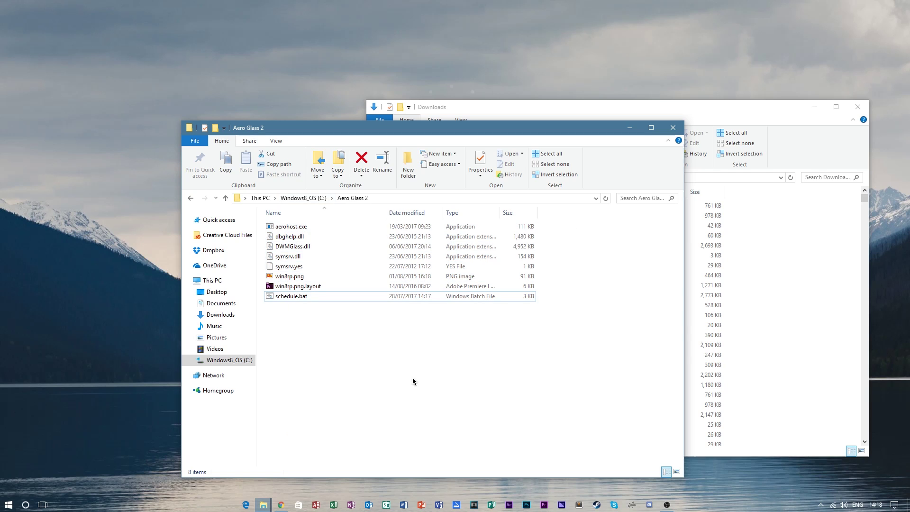
{"action": "left_click", "coordinate": [858, 107]}
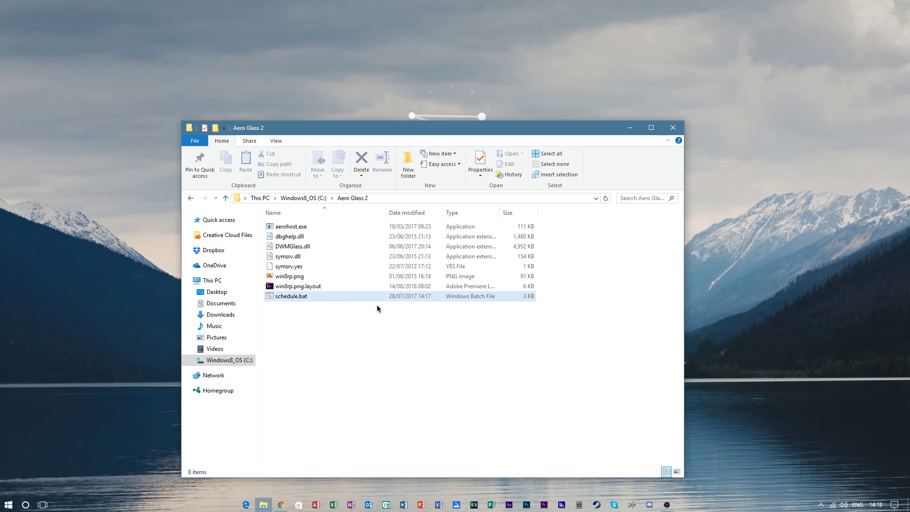
Delete the Aero Glass 2 folder from C: and run schedule.bat from C:\AeroGlass as administrator
{"action": "left_click", "coordinate": [296, 198]}
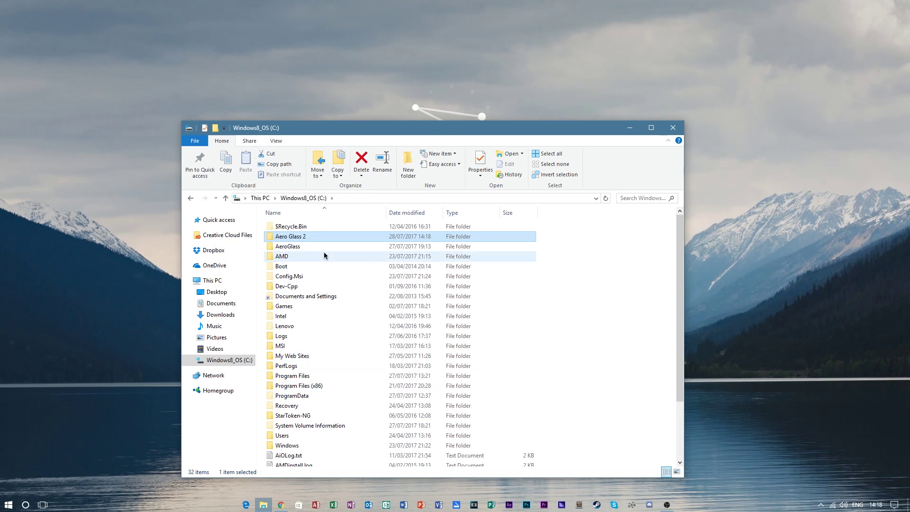
{"action": "key", "text": "Delete"}
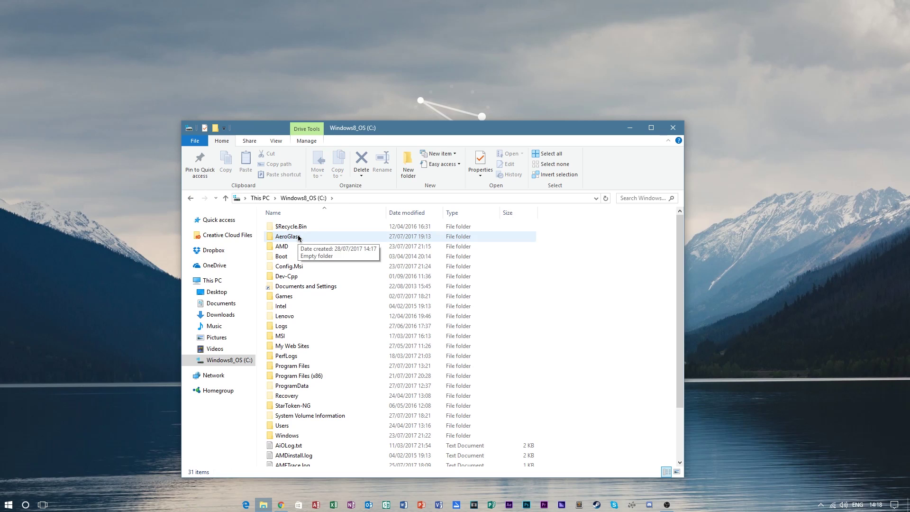
{"action": "double_click", "coordinate": [298, 236]}
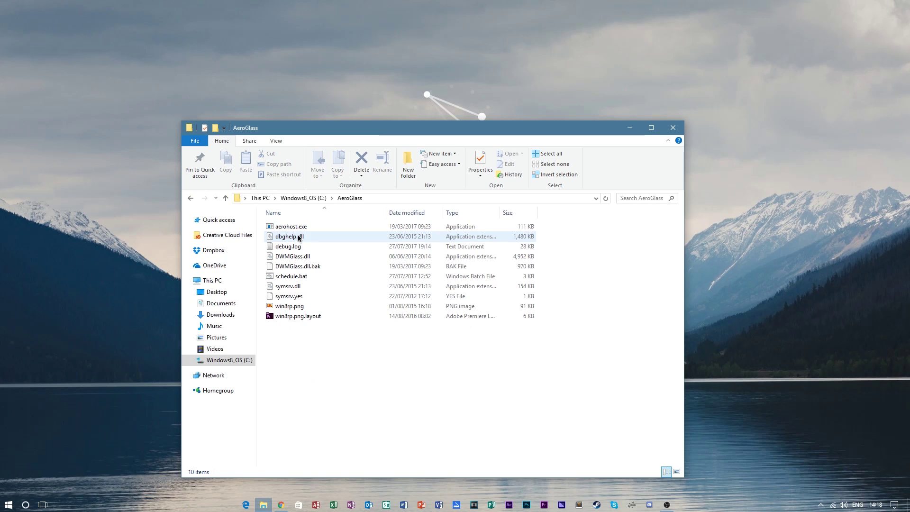
{"action": "right_click", "coordinate": [306, 276]}
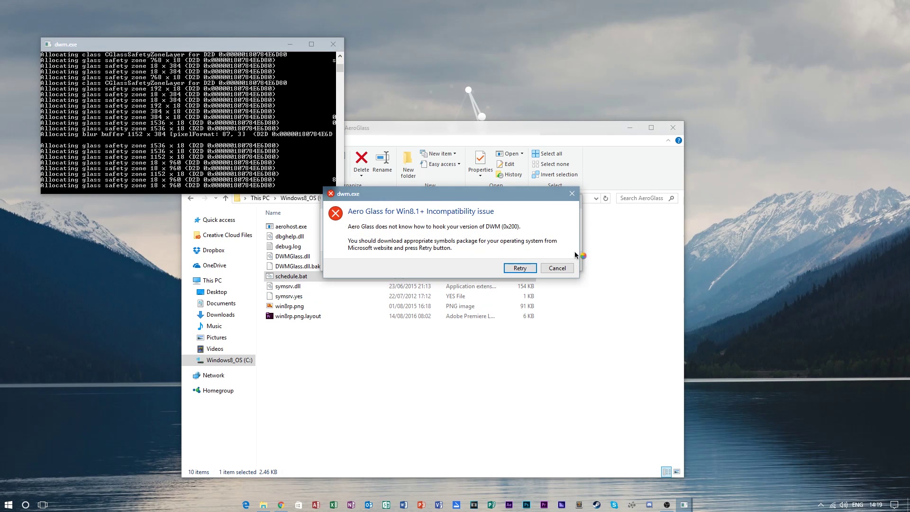
Cancel the incompatibility error, accept the debug warning, and move the Explorer window aside
{"action": "left_click", "coordinate": [557, 268]}
{"action": "left_click", "coordinate": [570, 264]}
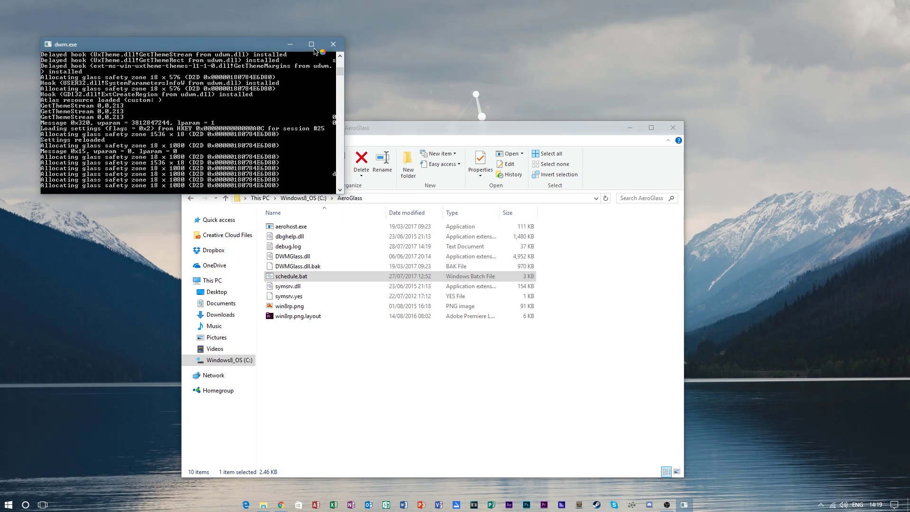
{"action": "left_click_drag", "start_coordinate": [432, 132], "coordinate": [654, 200]}
{"action": "left_click_drag", "start_coordinate": [777, 199], "coordinate": [651, 118]}
Show the Documents folder in File Explorer, closing a duplicate window that was opened
{"action": "left_click", "coordinate": [308, 286]}
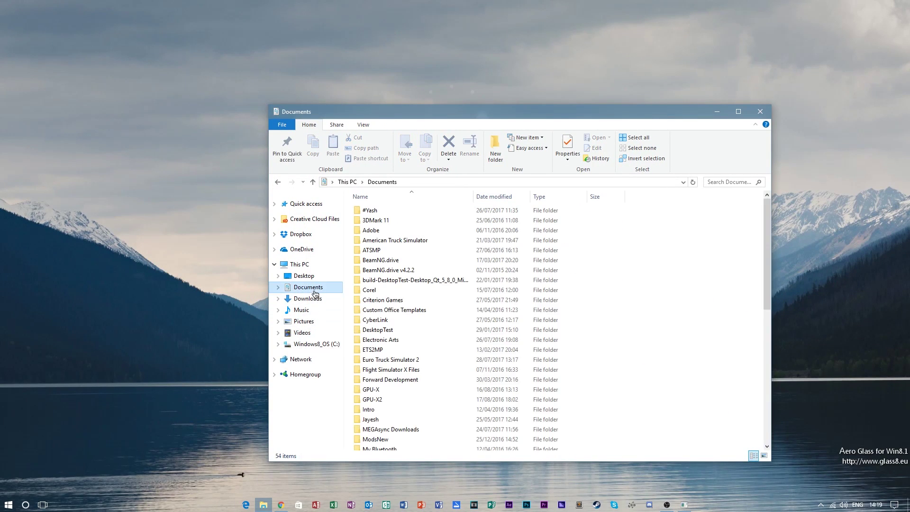
{"action": "key", "text": "ctrl+n"}
{"action": "left_click_drag", "start_coordinate": [492, 136], "coordinate": [450, 112]}
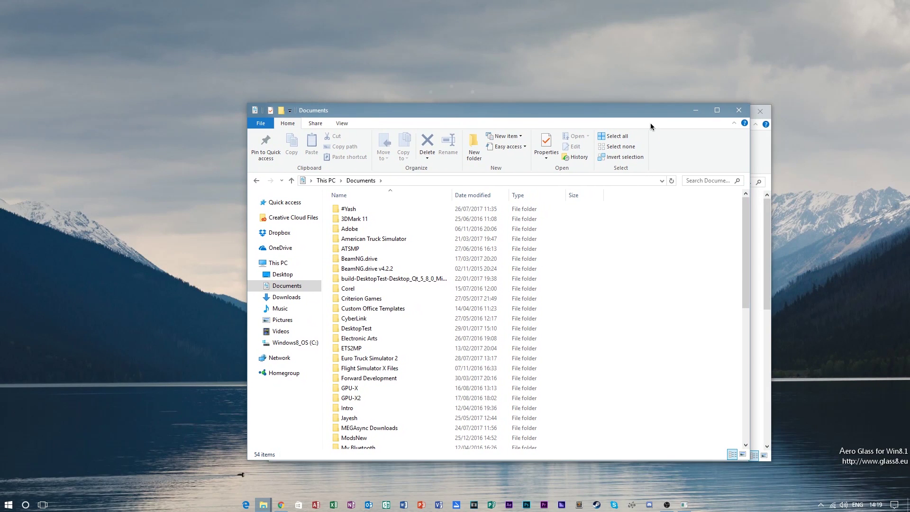
{"action": "left_click", "coordinate": [740, 112]}
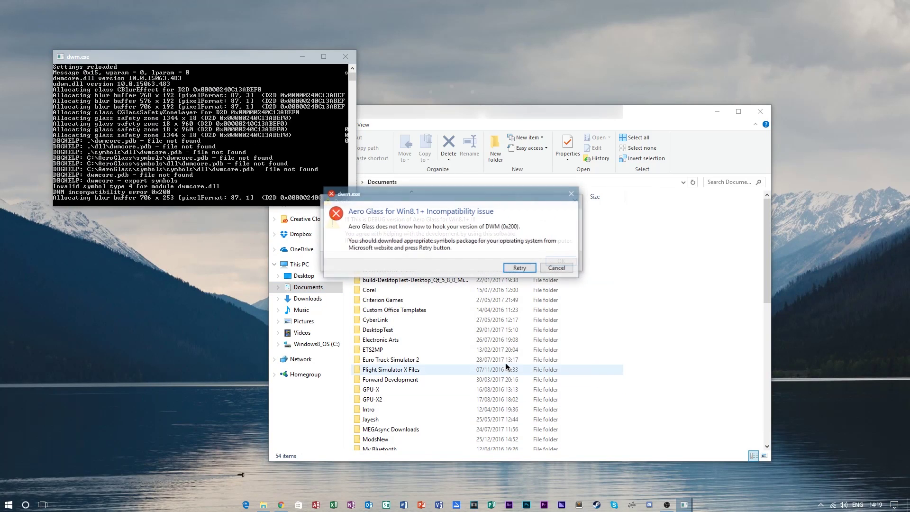
Dismiss the reappearing incompatibility error and debug-version warning
{"action": "left_click", "coordinate": [558, 268]}
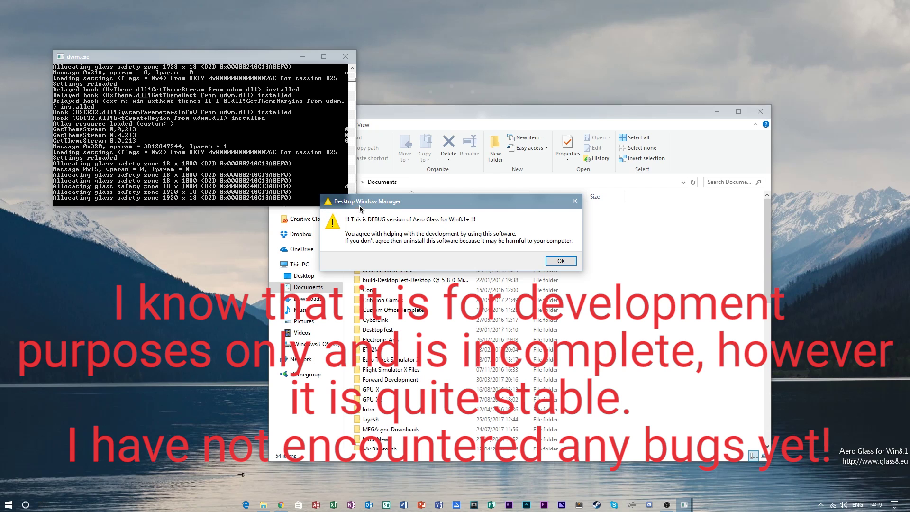
{"action": "left_click", "coordinate": [555, 262]}
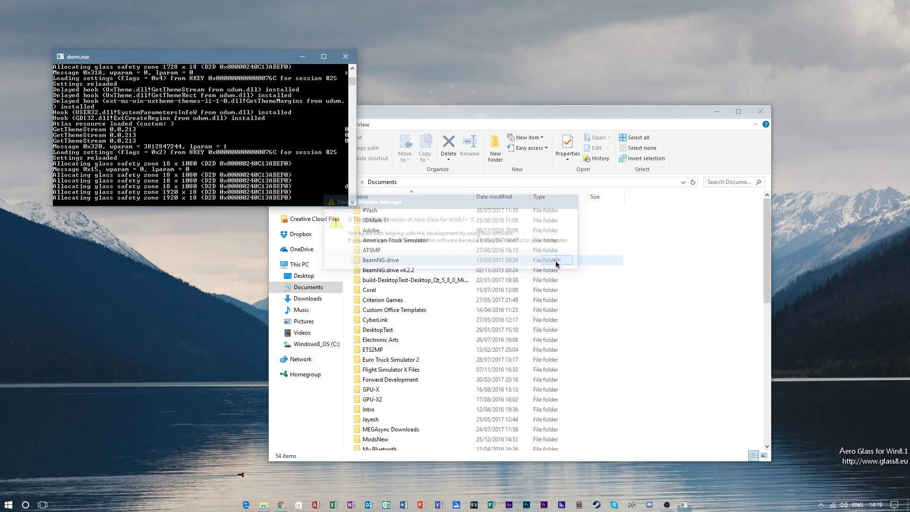
{"action": "left_click", "coordinate": [825, 433]}
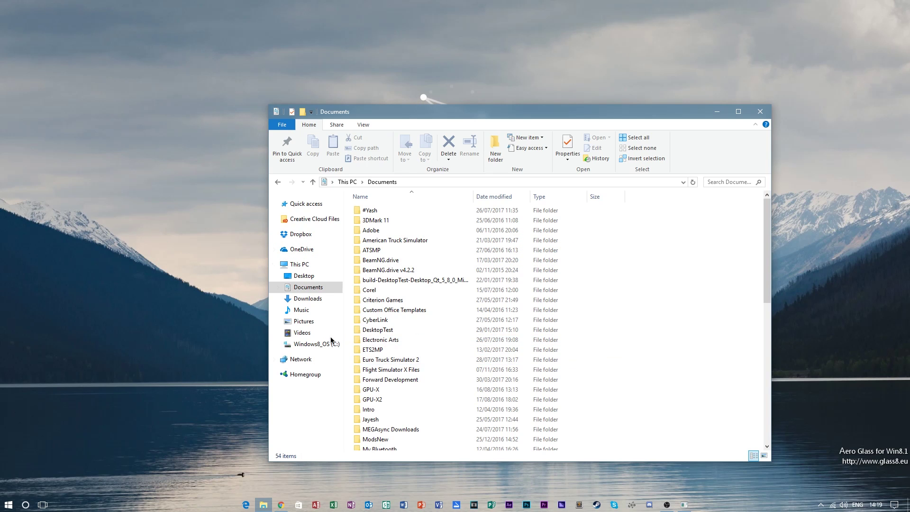
Open C:\AeroGlass via Windows8_OS (C:) and bring the dwm.exe console to the front
{"action": "left_click", "coordinate": [314, 343]}
{"action": "double_click", "coordinate": [375, 220]}
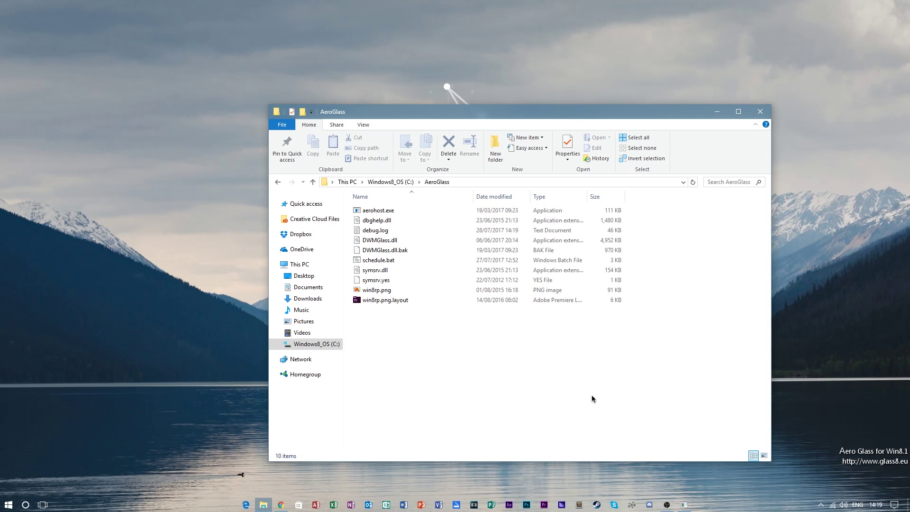
{"action": "left_click", "coordinate": [684, 505]}
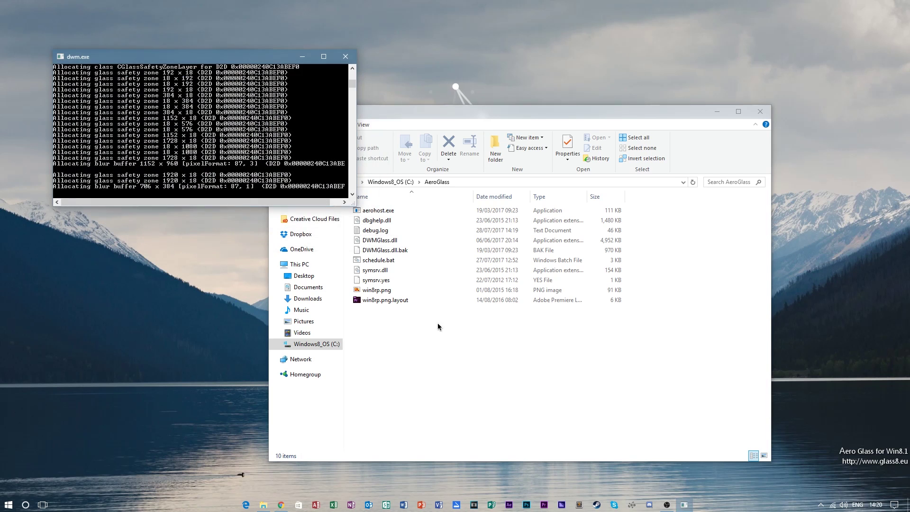
End the 'Aero Glass extension loader' background process in Task Manager
{"action": "right_click", "coordinate": [714, 510]}
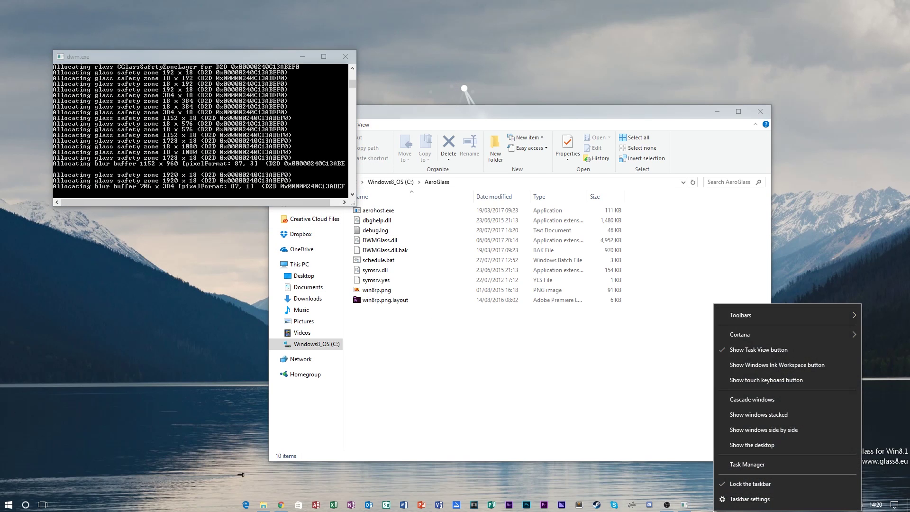
{"action": "left_click", "coordinate": [754, 468]}
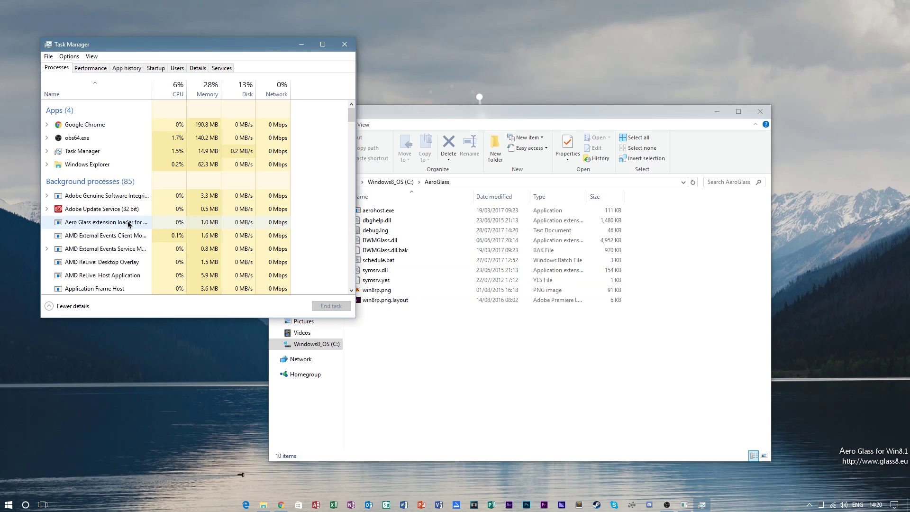
{"action": "left_click", "coordinate": [101, 222]}
{"action": "left_click", "coordinate": [322, 307]}
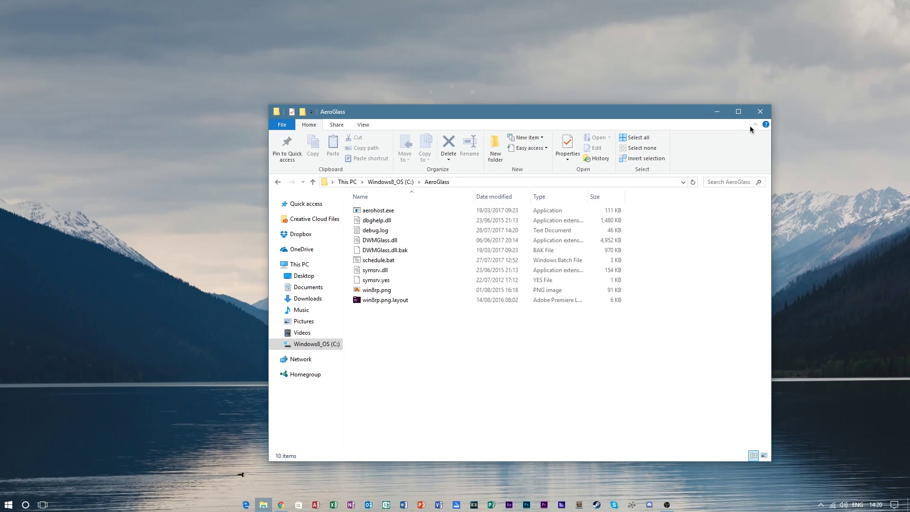
Go back up to the Windows8_OS (C:) root with nothing selected, then bring up the Start menu
{"action": "left_click", "coordinate": [390, 183]}
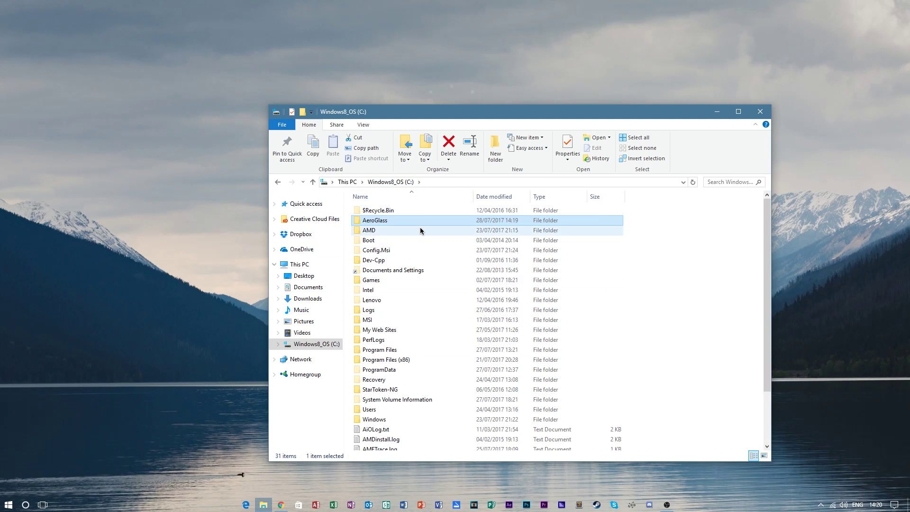
{"action": "left_click", "coordinate": [690, 311]}
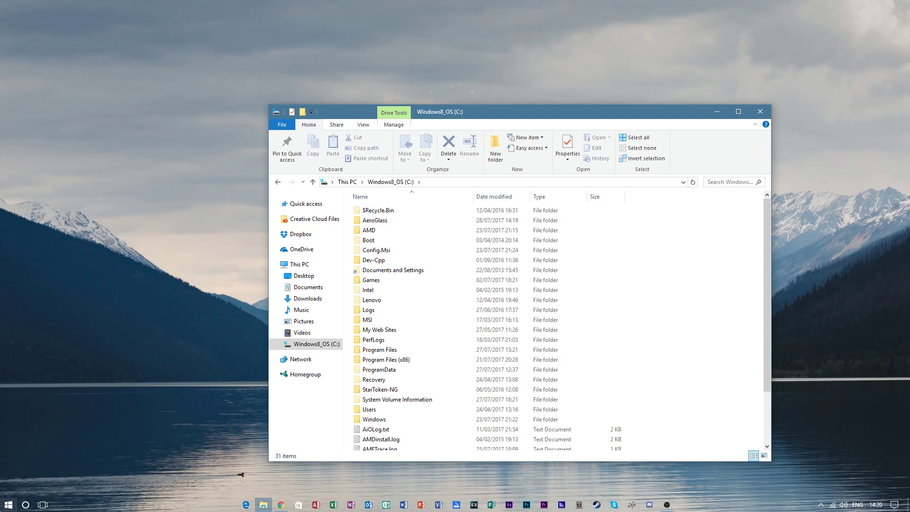
{"action": "left_click", "coordinate": [8, 504]}
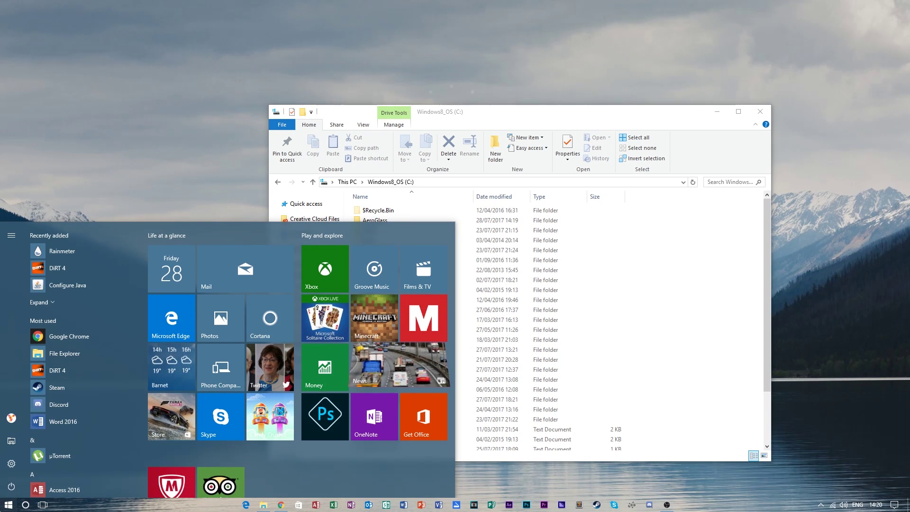
Run shell:startup from the Run dialog's recent-command history to open the Startup folder
{"action": "key", "text": "super+r"}
{"action": "left_click", "coordinate": [185, 448]}
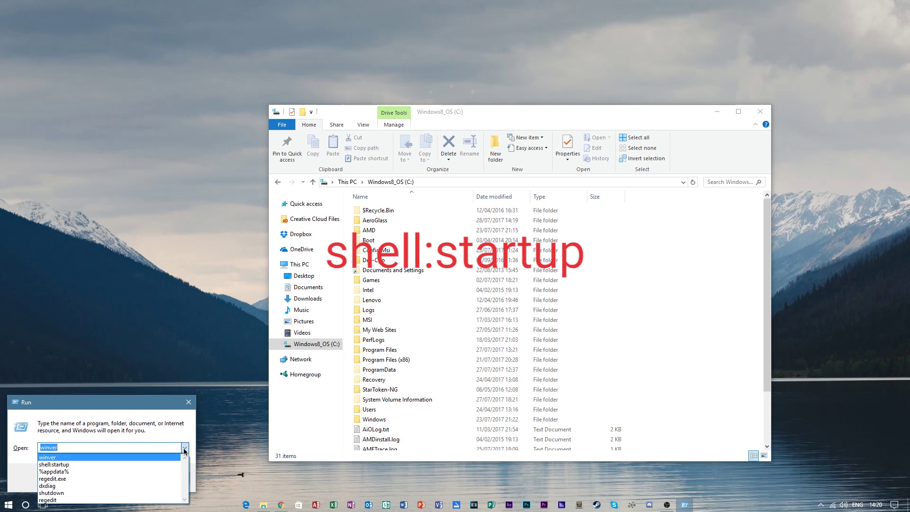
{"action": "left_click", "coordinate": [174, 464]}
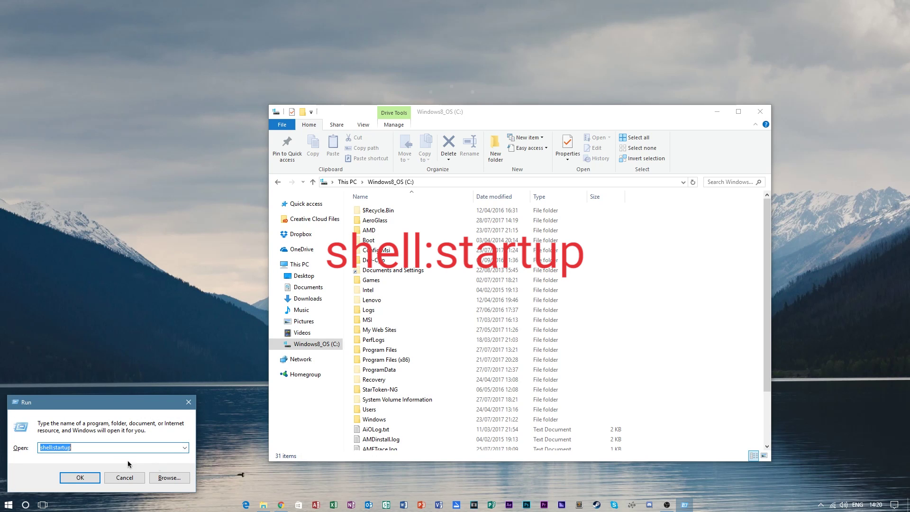
{"action": "left_click", "coordinate": [76, 447]}
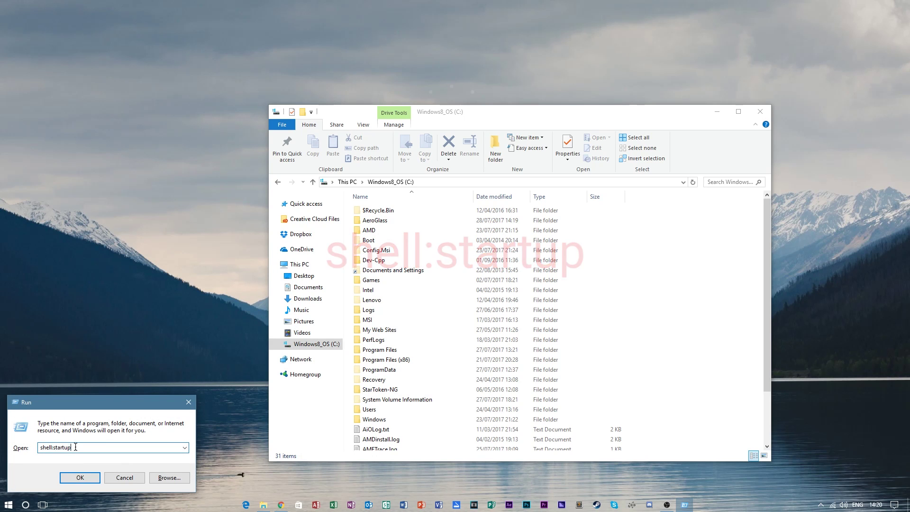
{"action": "left_click", "coordinate": [89, 479]}
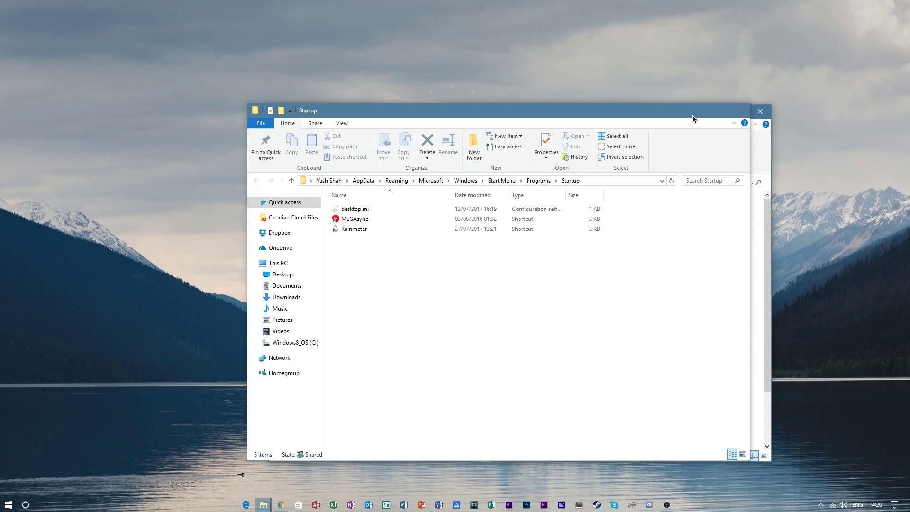
Minimize the Startup window and create a shortcut to schedule.bat in C:\AeroGlass
{"action": "left_click", "coordinate": [696, 110]}
{"action": "double_click", "coordinate": [384, 220]}
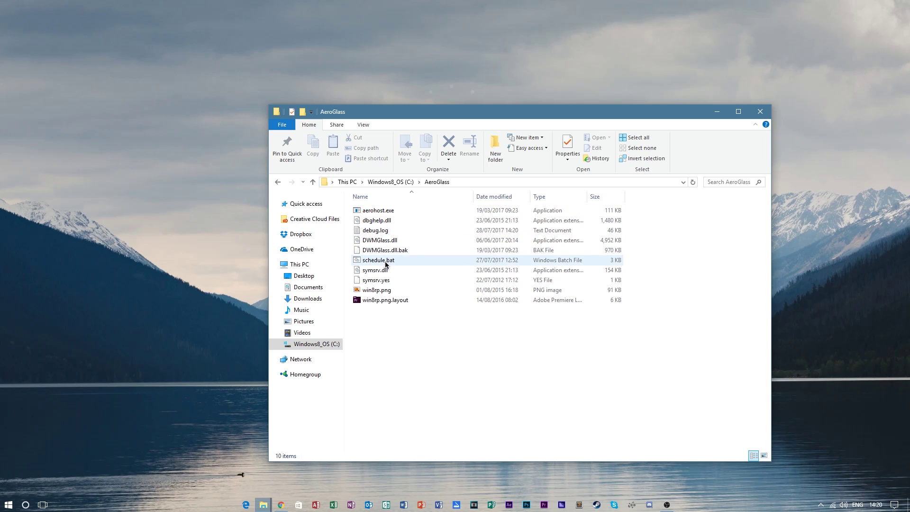
{"action": "right_click", "coordinate": [402, 259]}
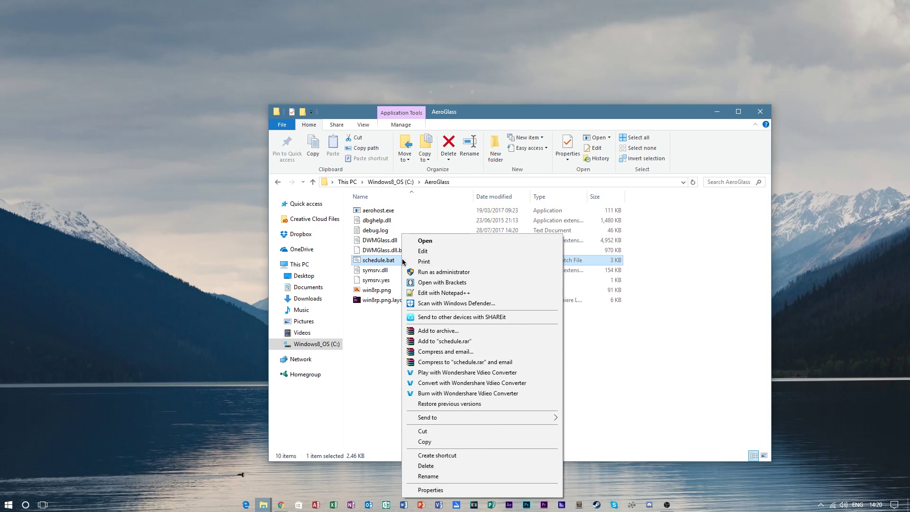
{"action": "left_click", "coordinate": [434, 453]}
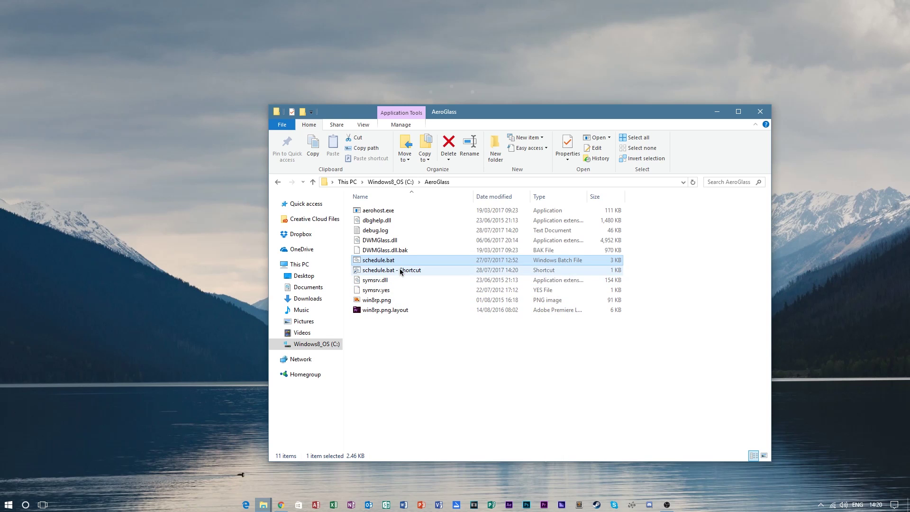
Cut the new schedule.bat shortcut and bring the Startup folder window back to the front
{"action": "right_click", "coordinate": [405, 270]}
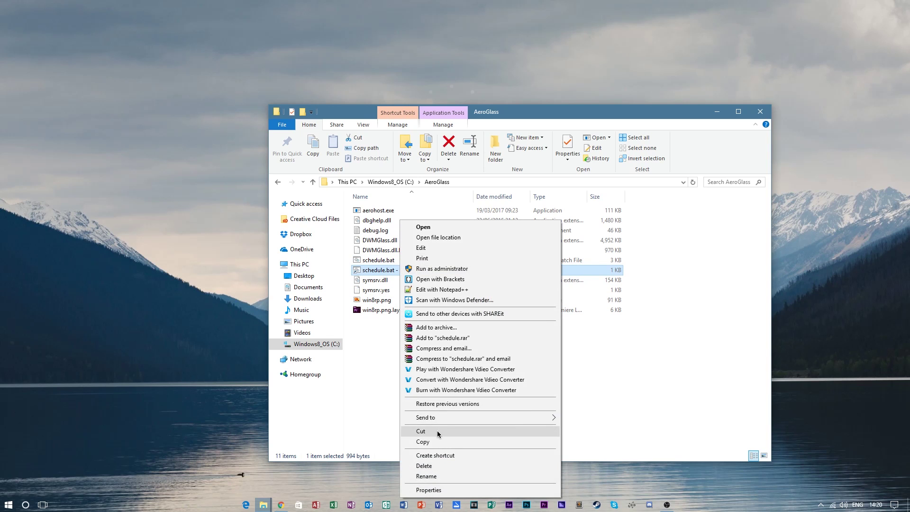
{"action": "left_click", "coordinate": [420, 431]}
{"action": "mouse_move", "coordinate": [267, 507]}
{"action": "left_click", "coordinate": [306, 480]}
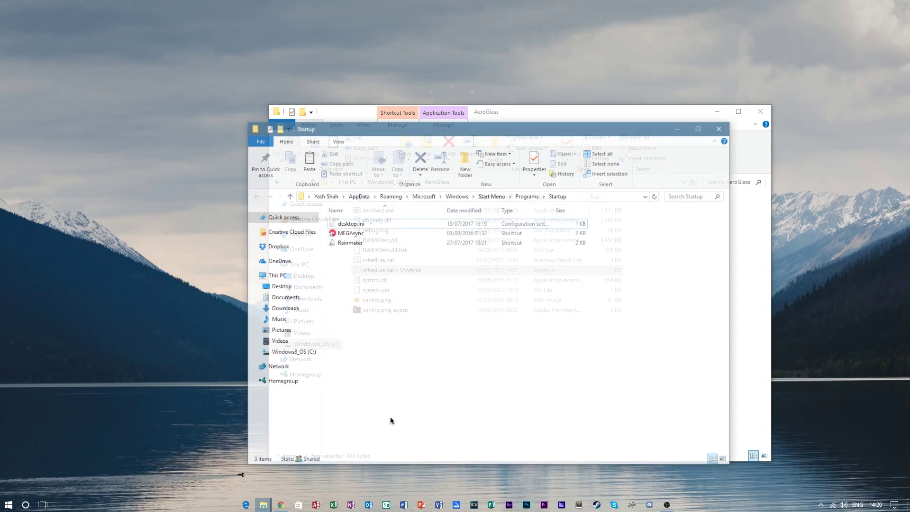
{"action": "right_click", "coordinate": [485, 324]}
Paste the schedule.bat shortcut into the Startup folder and select it
{"action": "left_click", "coordinate": [523, 402]}
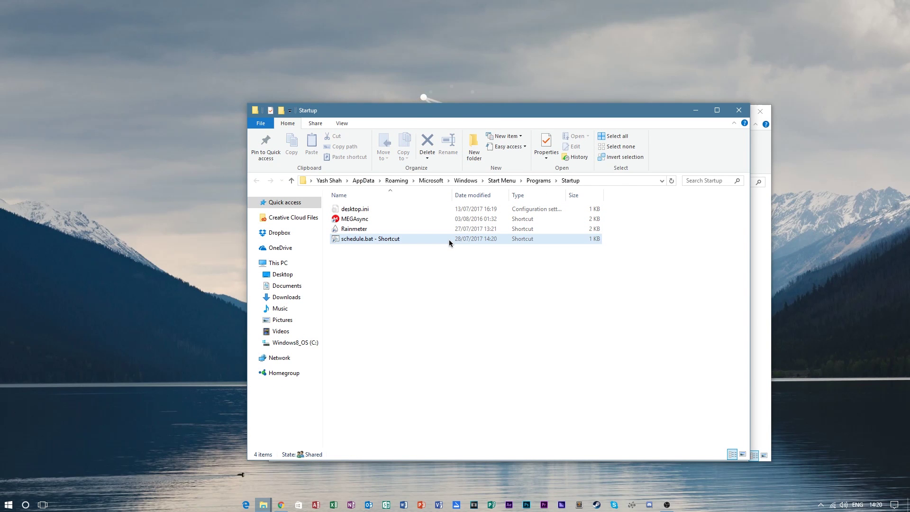
{"action": "left_click", "coordinate": [394, 243]}
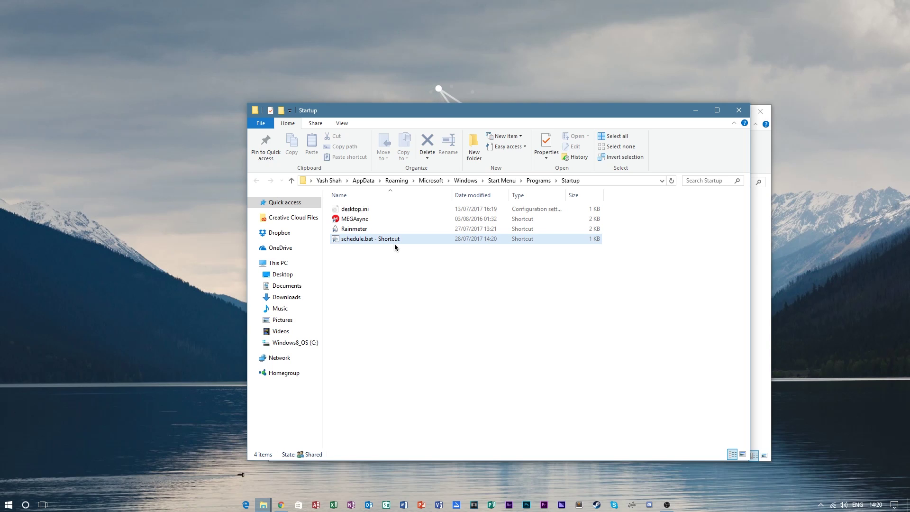